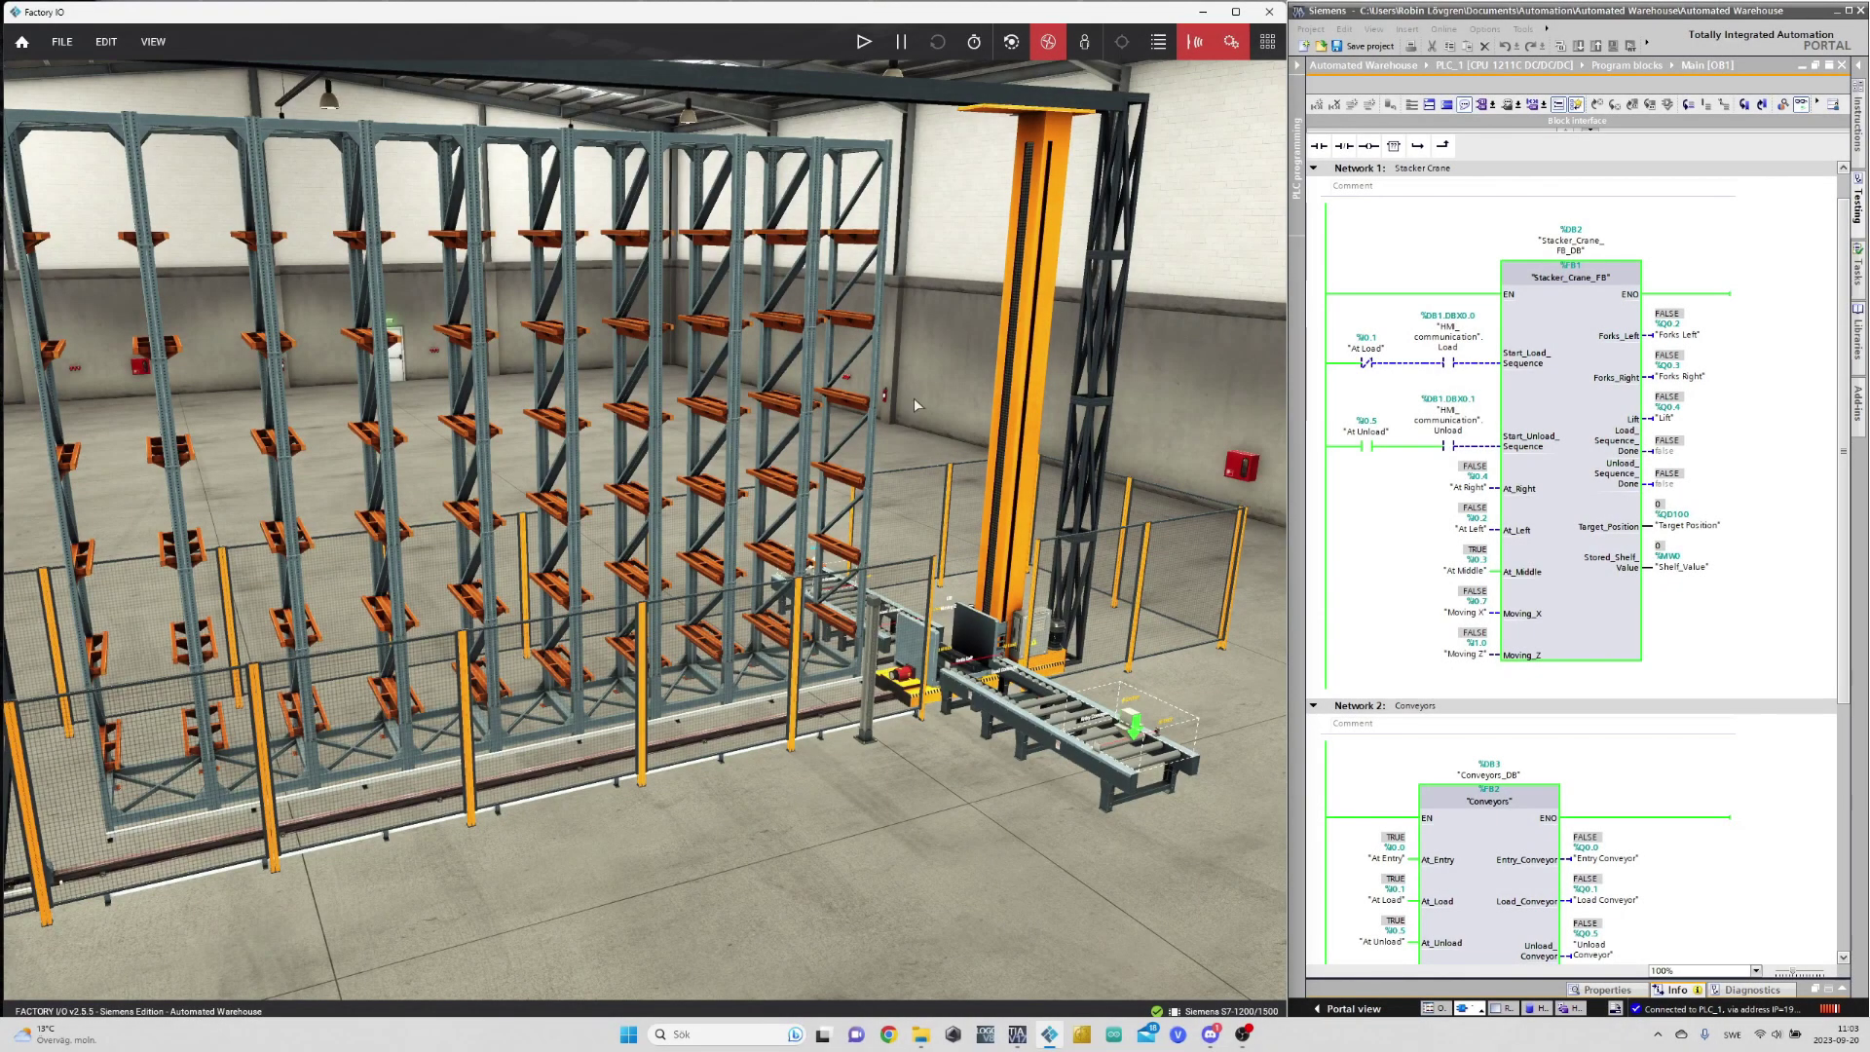
Run the Automated Warehouse scene so a loaded pallet arrives on the entry conveyor.
left_click(869, 48)
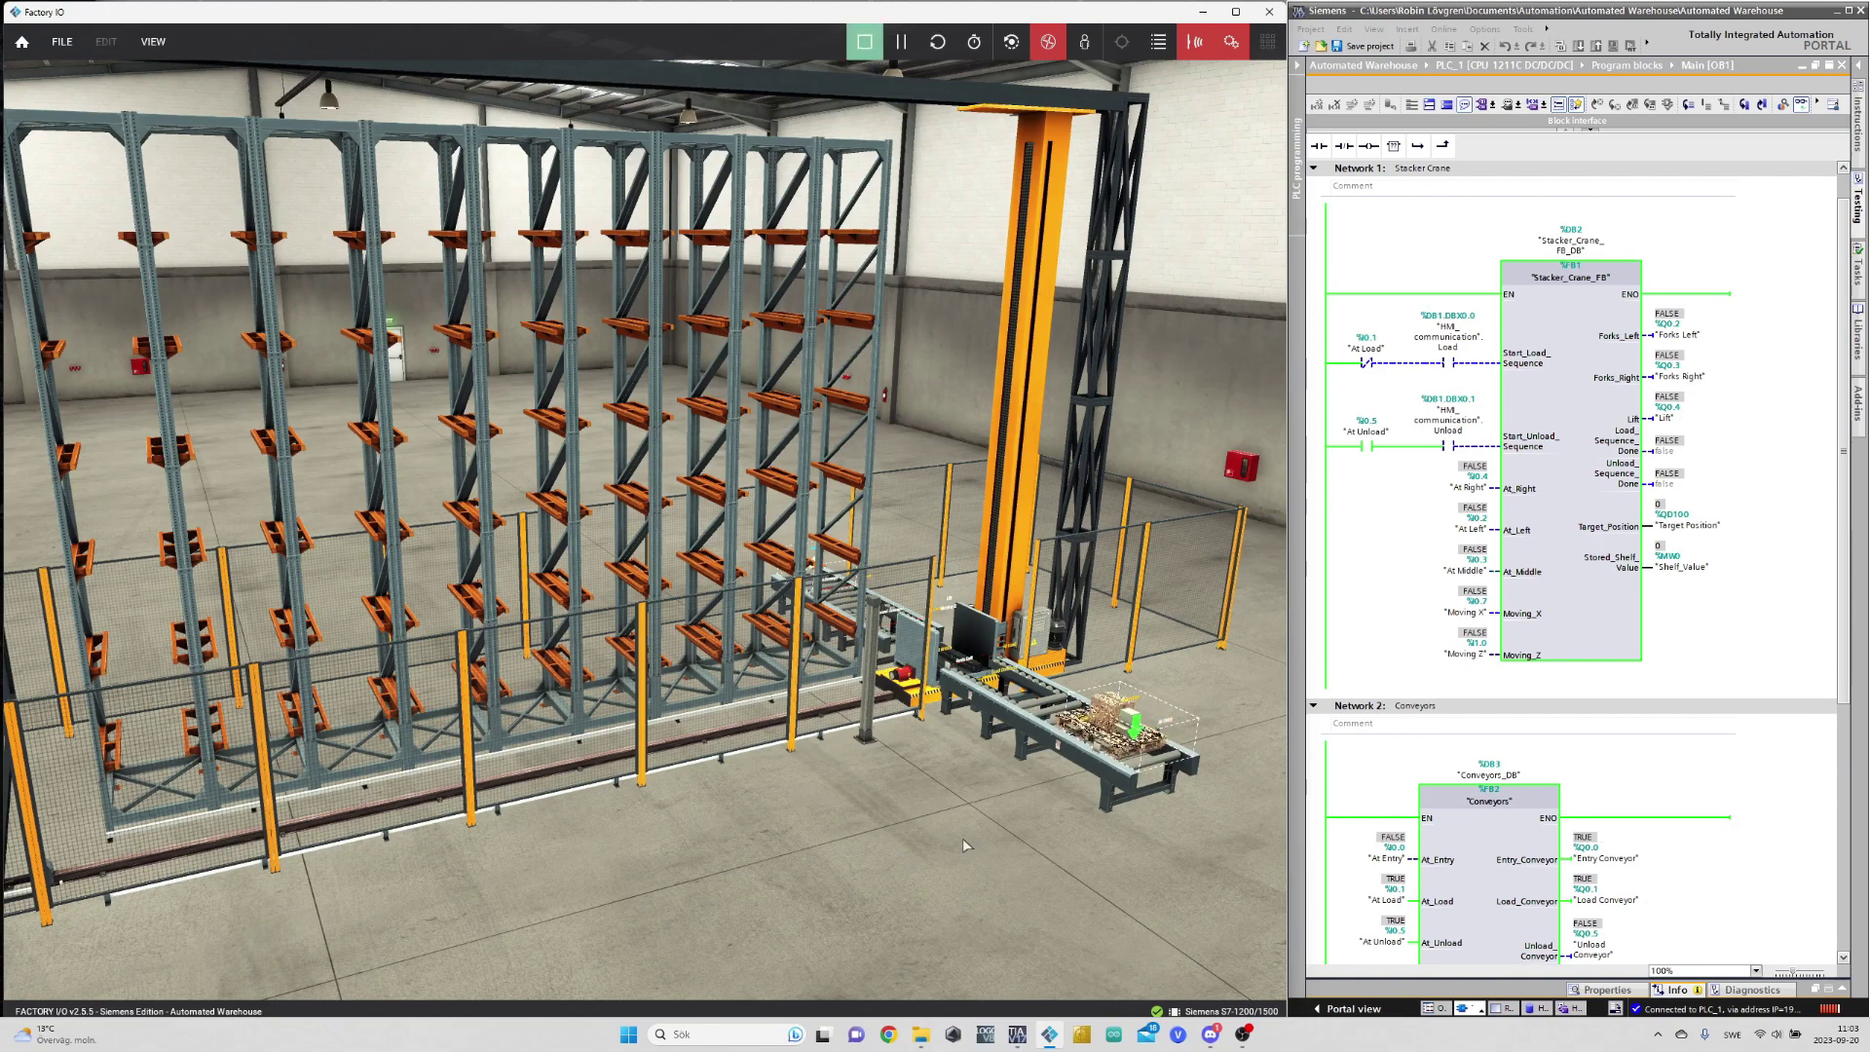